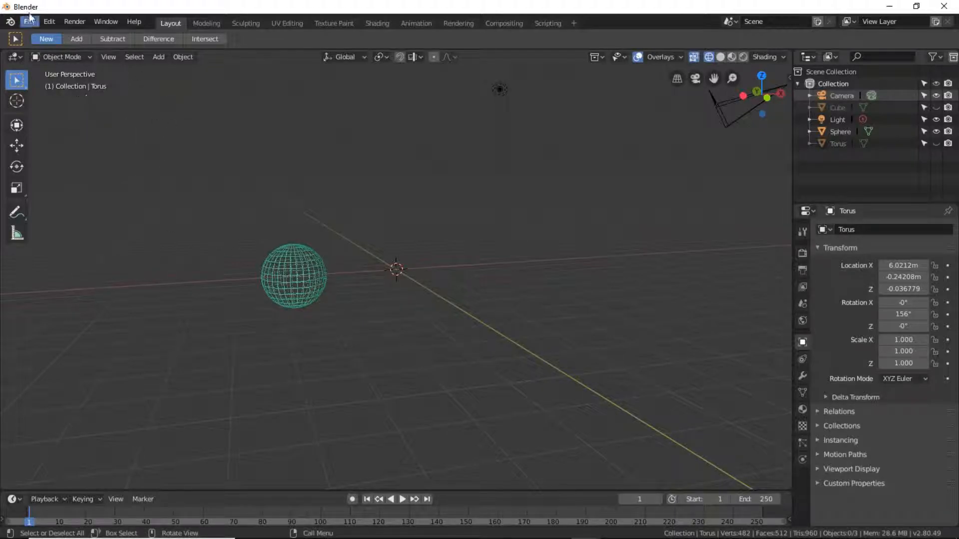
- Raise the number of undo steps in the system preferences, return it to 32, and close the preferences
left_click(46, 23)
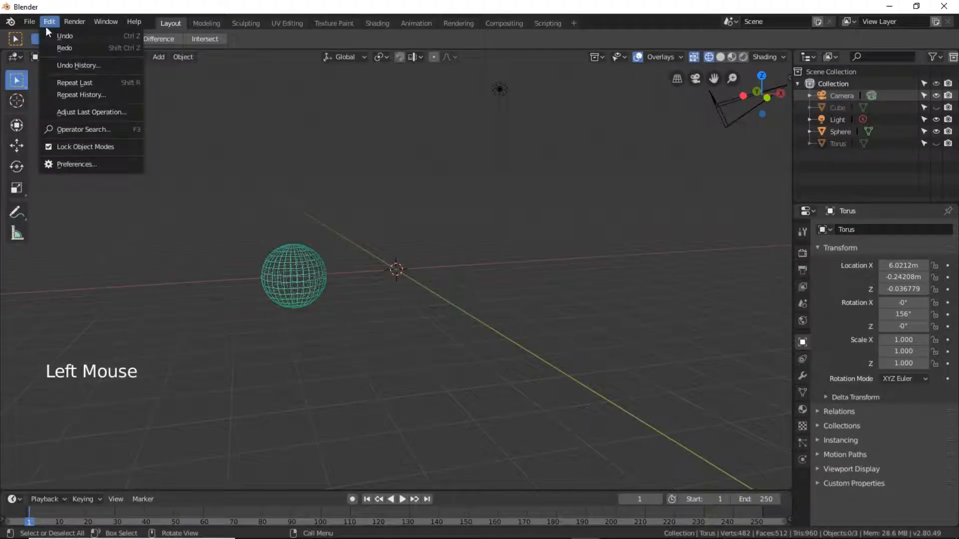
left_click(62, 162)
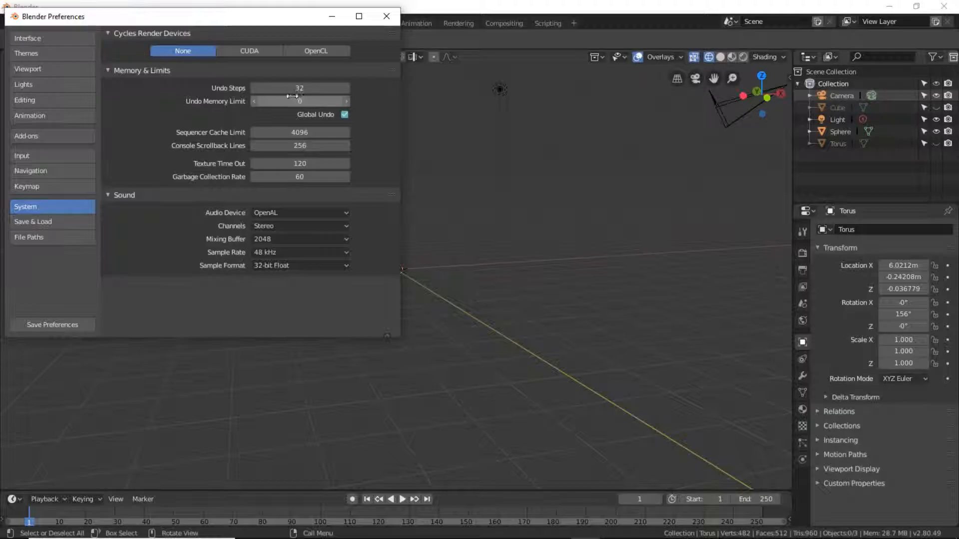
left_click(345, 89)
left_click(345, 89)
left_click(345, 89)
left_click(345, 89)
left_click(345, 89)
left_click(255, 88)
left_click(255, 88)
left_click(255, 87)
left_click(255, 87)
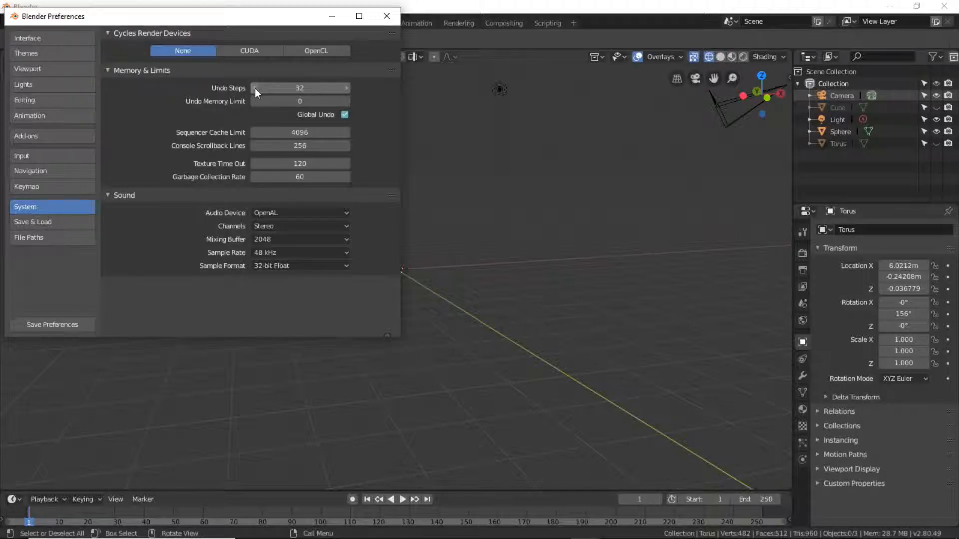
left_click(255, 88)
left_click(387, 18)
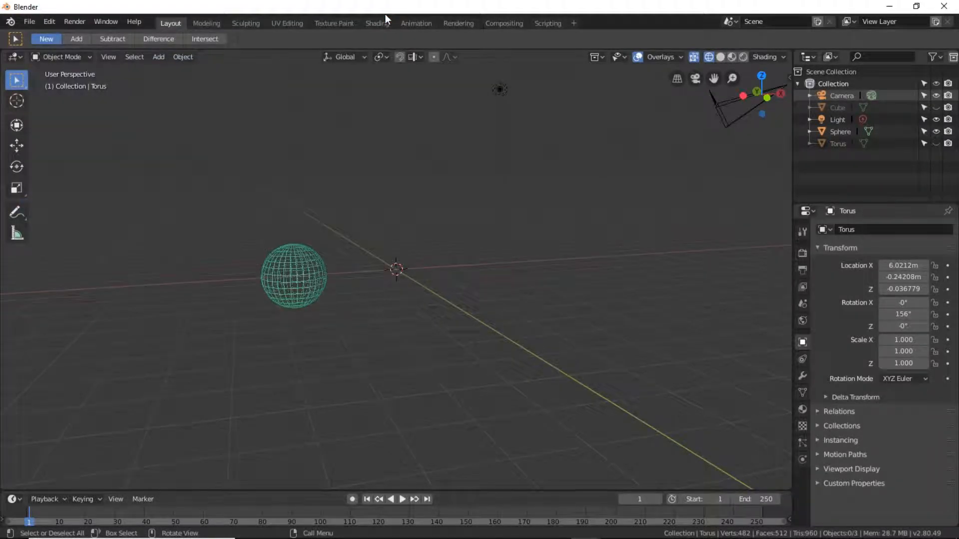
- Display the 3D viewport in solid shading
scroll(271, 256, "up", 2)
scroll(334, 254, "down", 3)
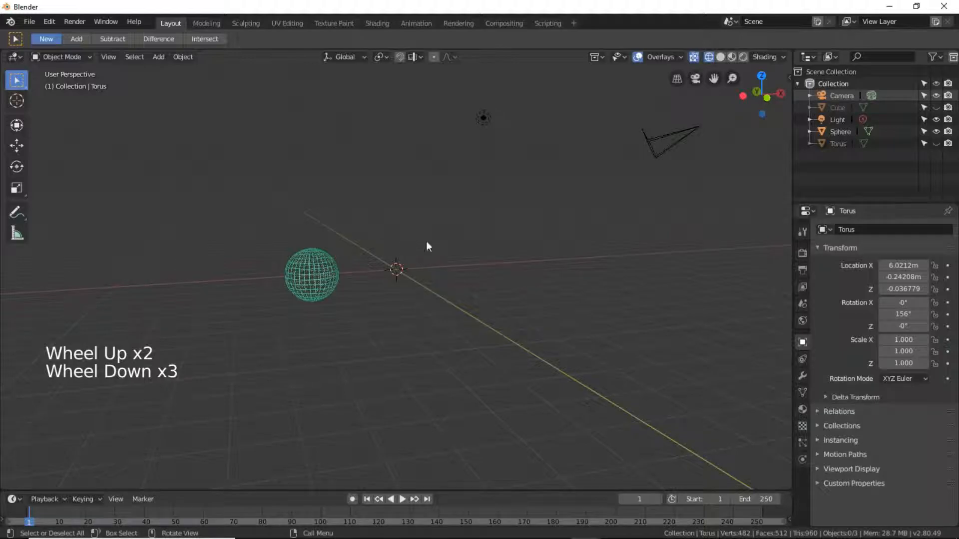
left_click(720, 57)
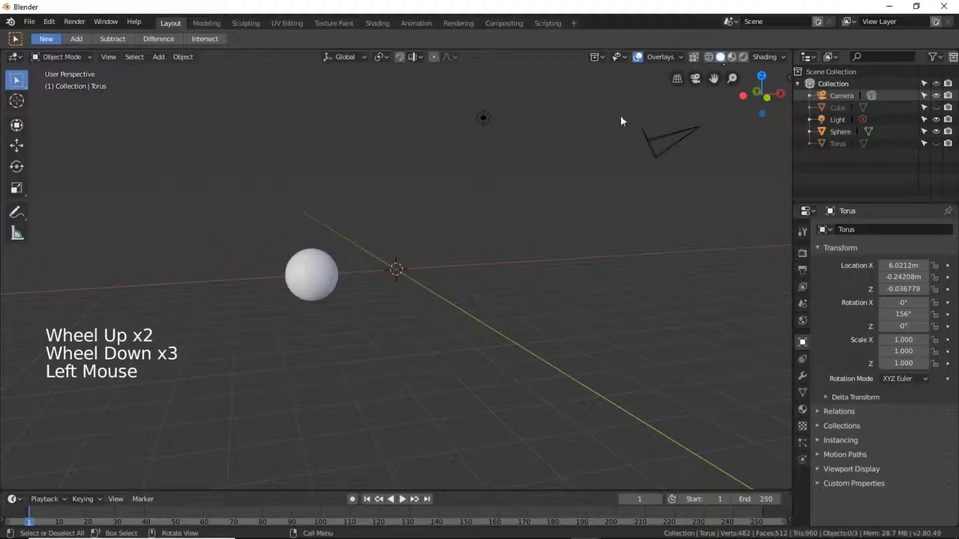
- Move the sphere to about X -7.05 m, Y 1 m, Z -0.12 m and scale it uniformly to about 2.718
double_click(321, 272)
key("g")
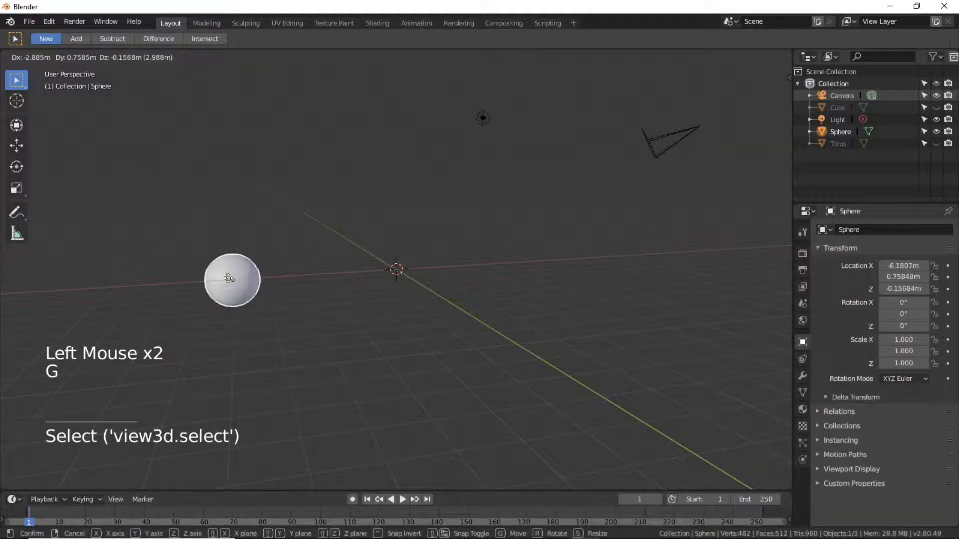
left_click(218, 278)
key("s")
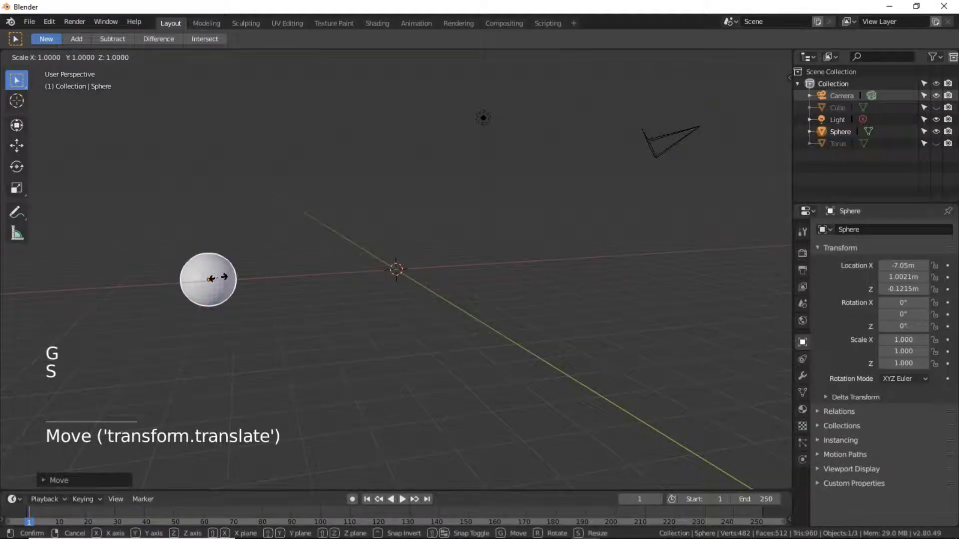
left_click(236, 276)
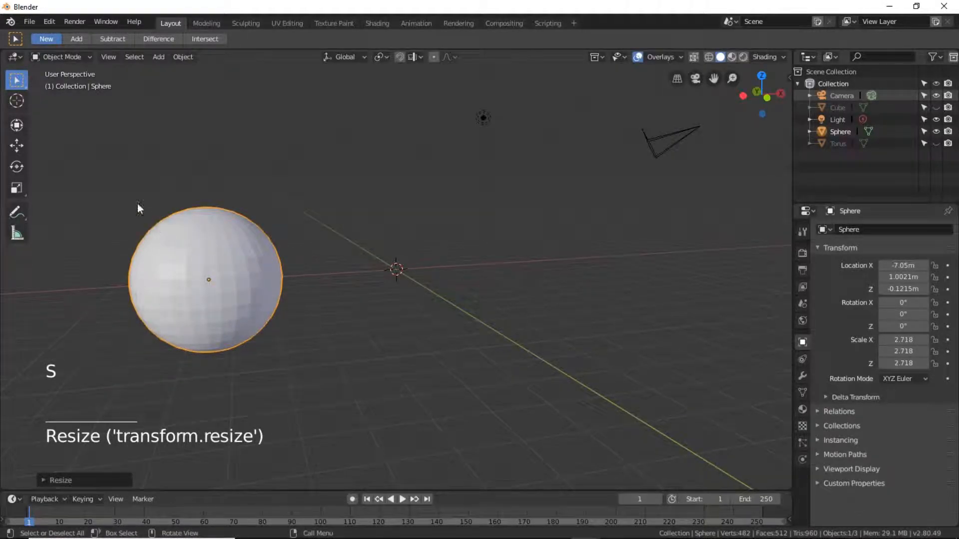
- In Edit Mode, select the sphere's vertices on the side facing the world origin and extrude them outward past the origin
left_click(77, 58)
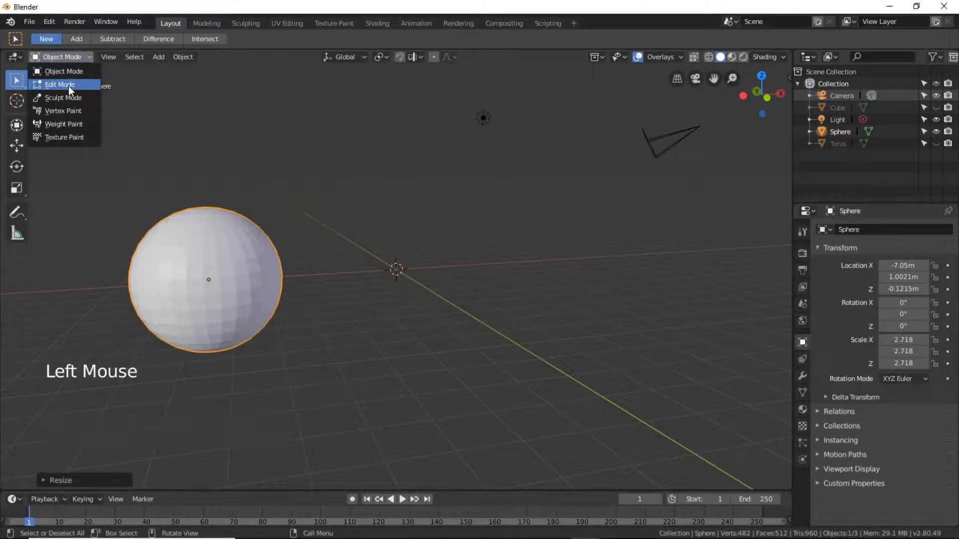
left_click(68, 86)
left_click(245, 170)
left_click_drag(246, 171, 301, 346)
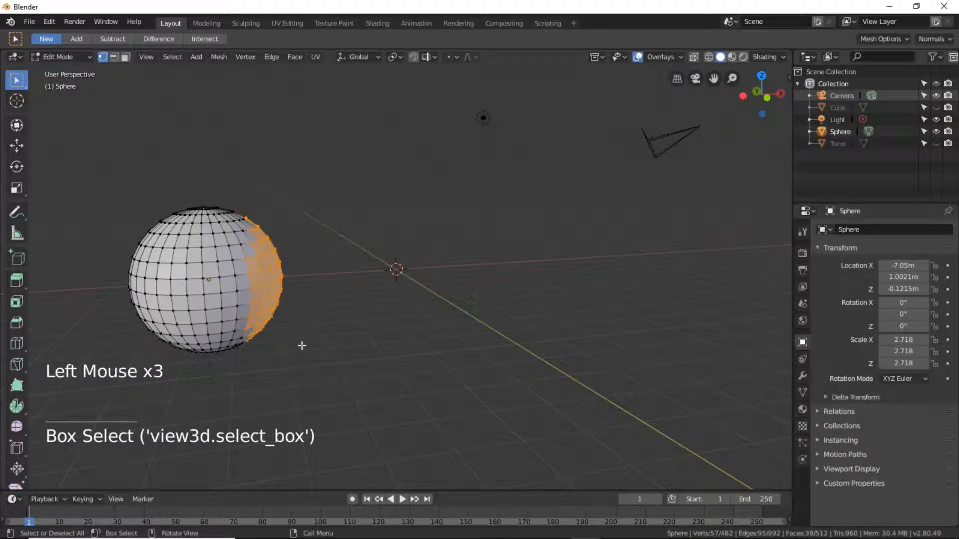
key("e")
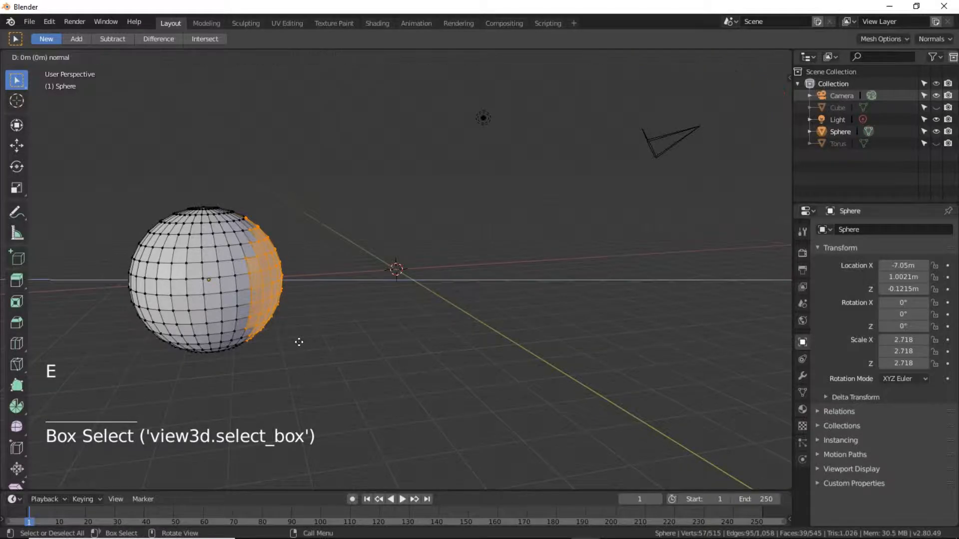
left_click(449, 321)
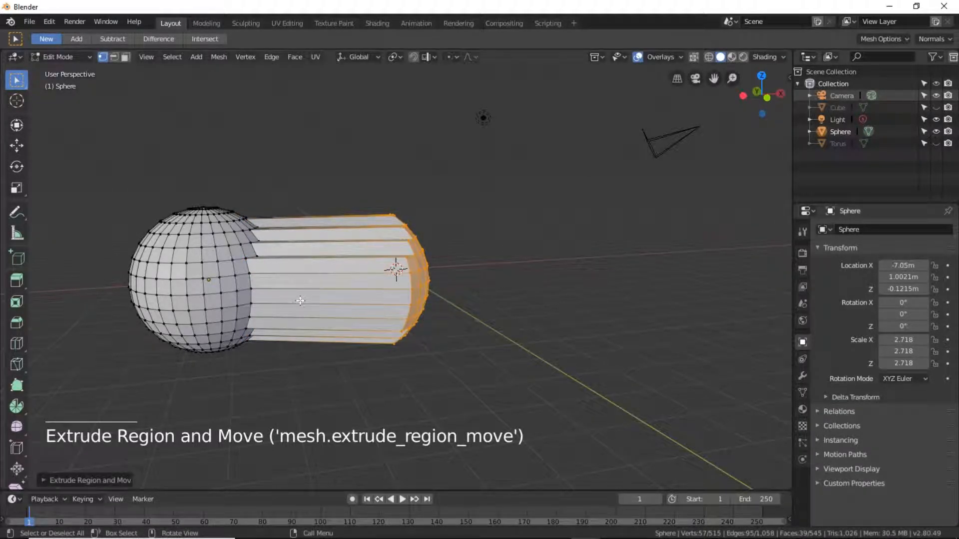
- Undo the extrusion, the vertex selection and the switch to Edit Mode
key("ctrl+z")
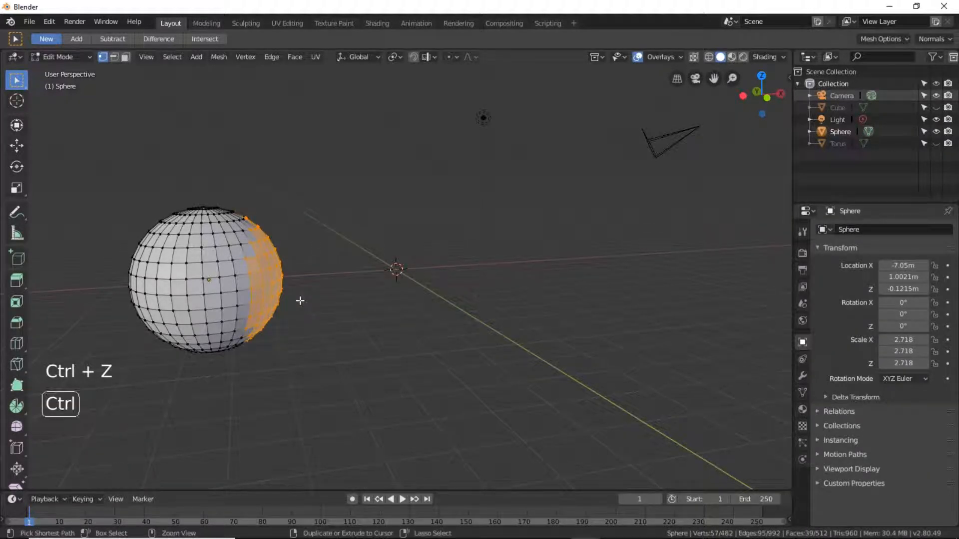
key("ctrl+z")
key("ctrl+z")
key("ctrl+z")
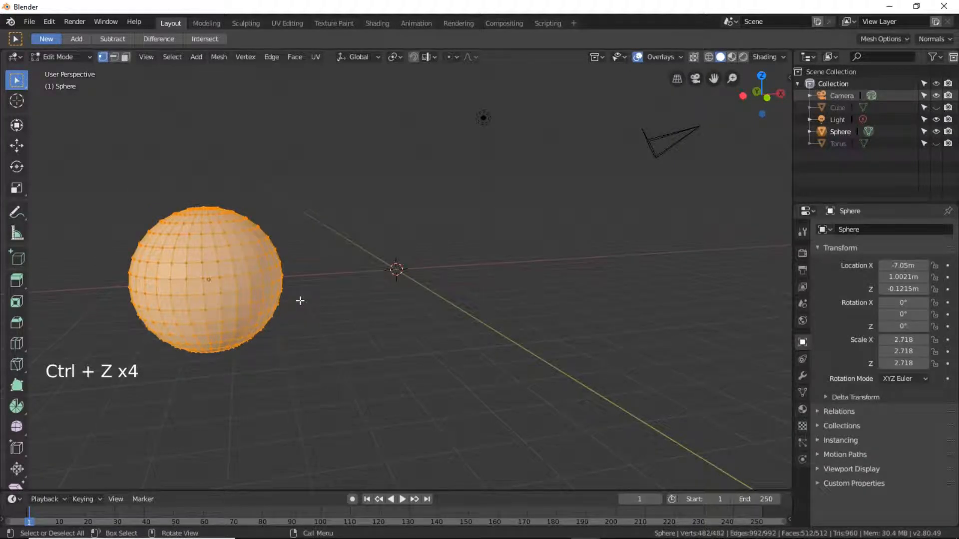
key("ctrl+z")
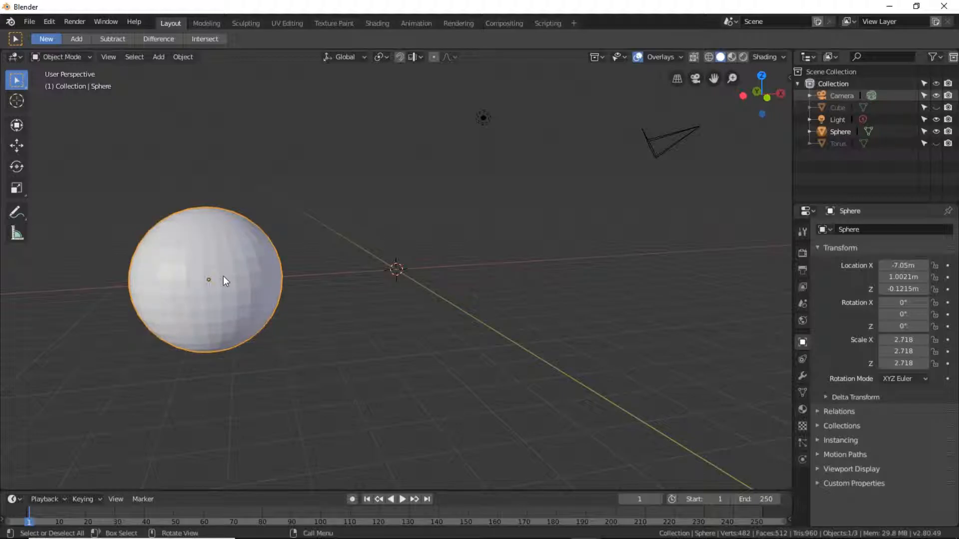
- Undo the sphere's scaling and move, and redo both along with the switch to Edit Mode
key("ctrl+z")
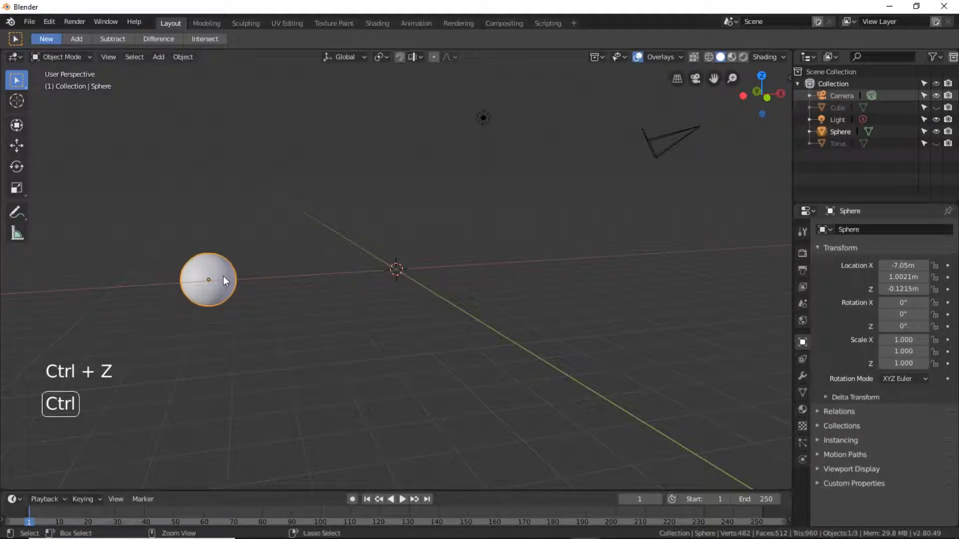
key("ctrl+z")
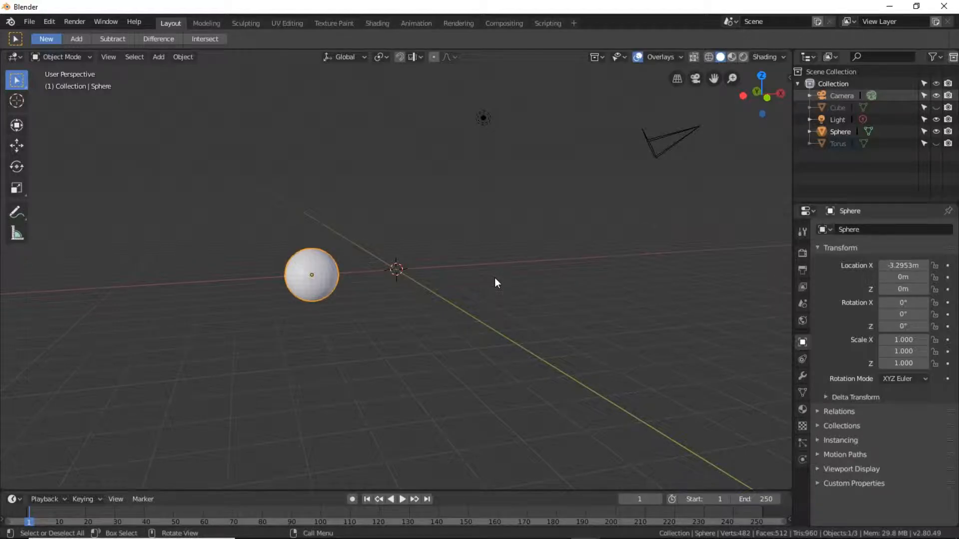
key("ctrl")
key("ctrl+shift")
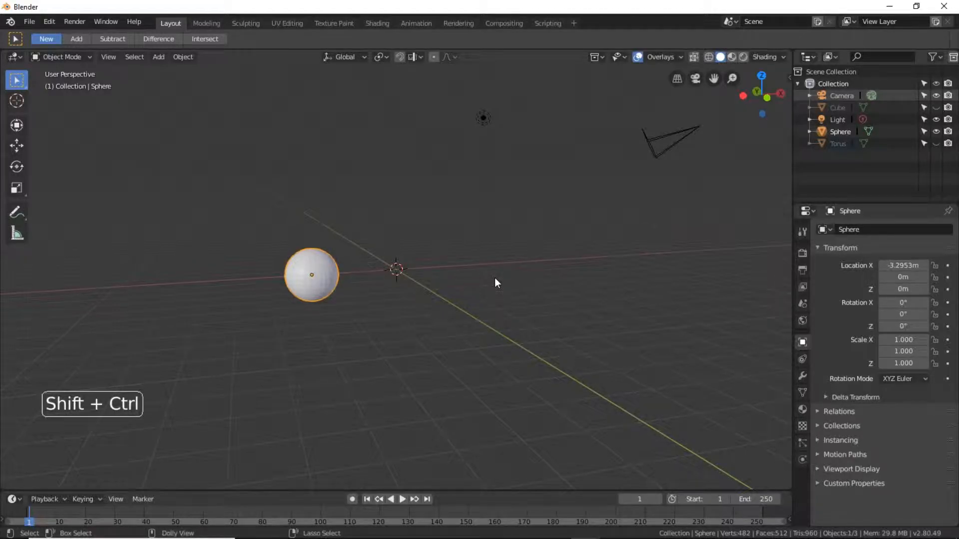
key("ctrl+shift+z")
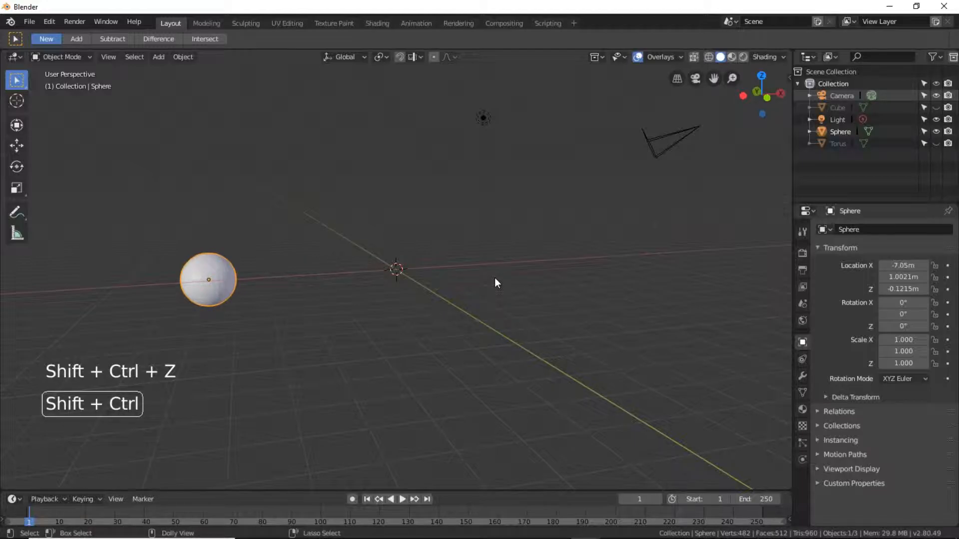
key("ctrl+shift+z")
key("ctrl")
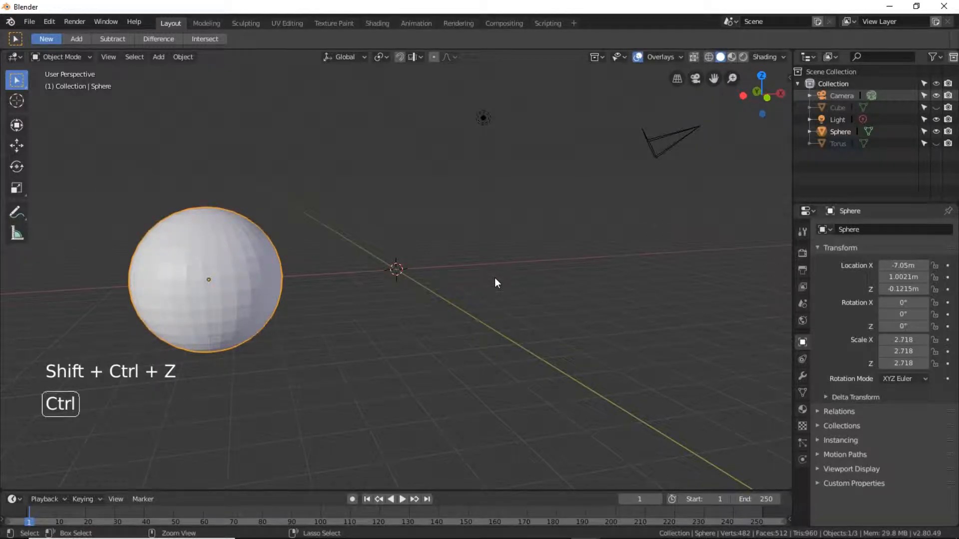
key("ctrl+shift+z")
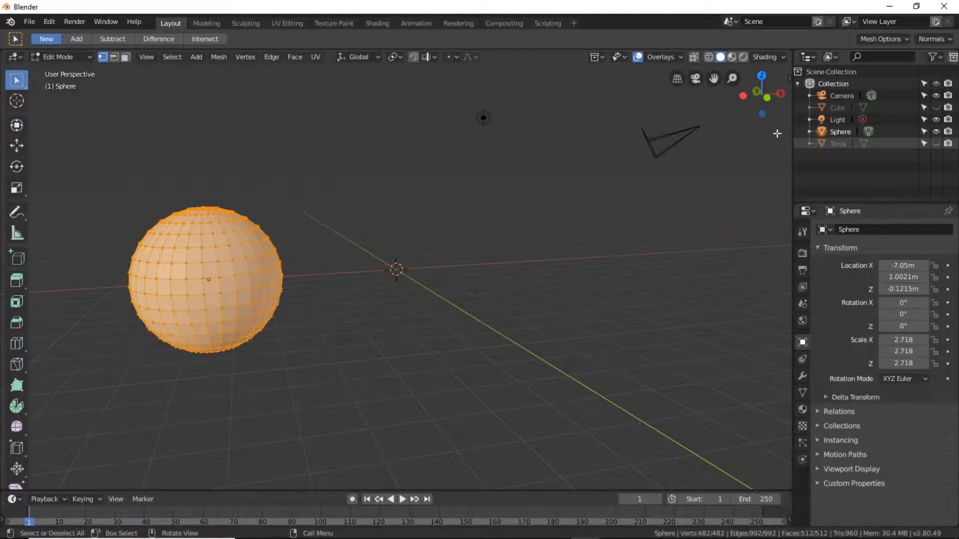
- Undo the Edit Mode switch and the hiding of the cube and torus, and hide the sphere
key("ctrl+z")
key("ctrl+z")
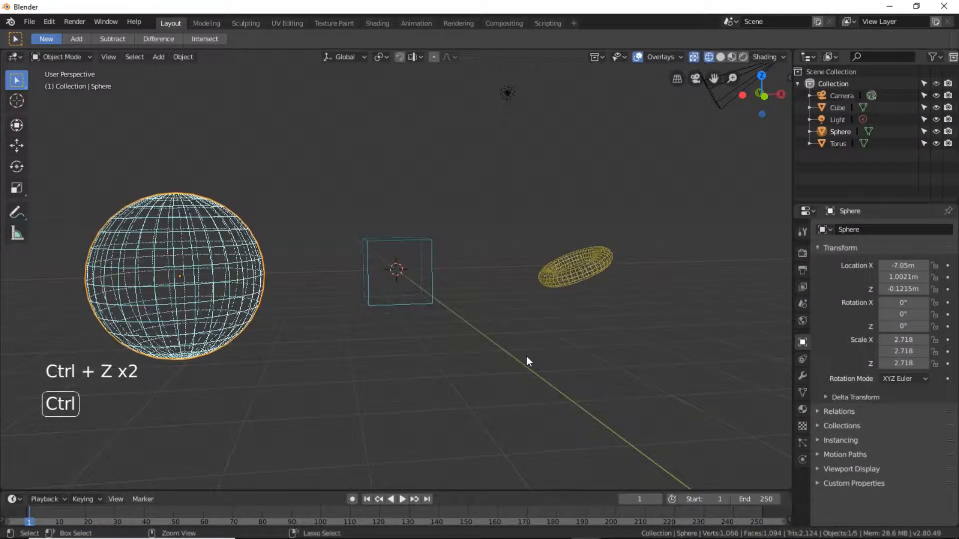
left_click(242, 319)
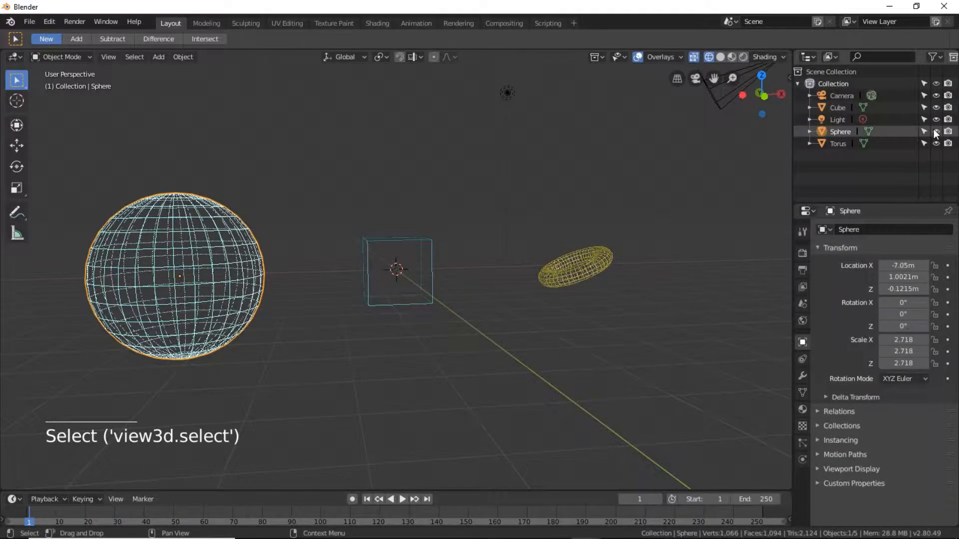
left_click(936, 131)
- Select the cube and display the viewport in solid shading
left_click(366, 260)
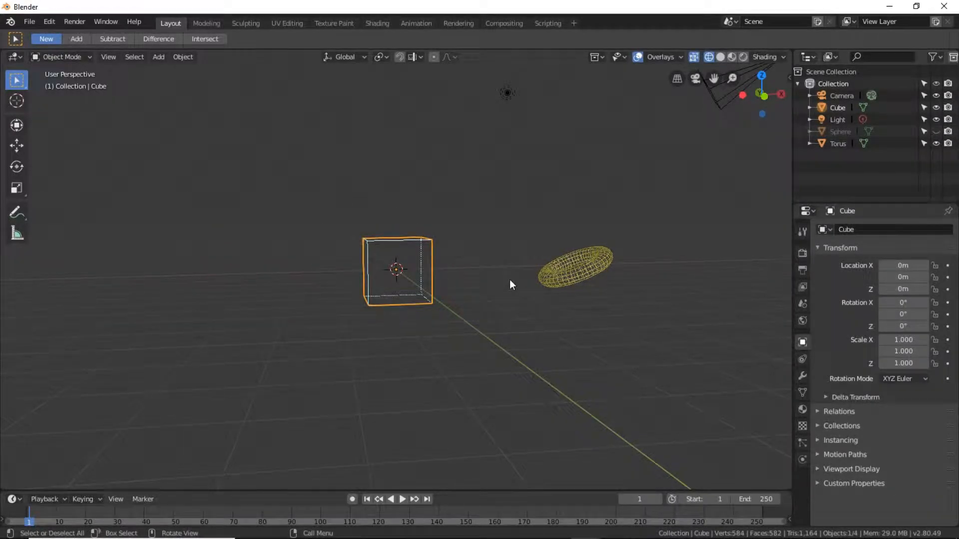
left_click(720, 57)
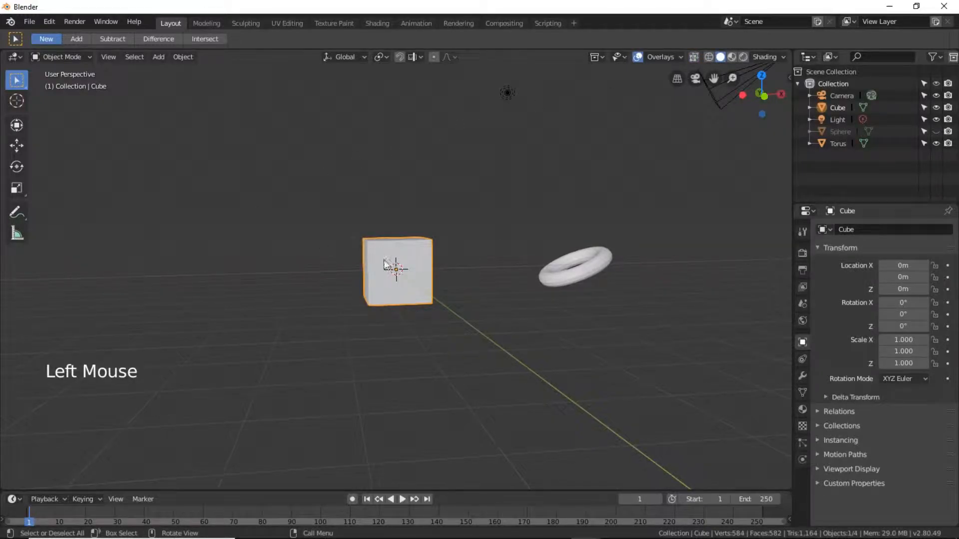
scroll(502, 305, "down", 2)
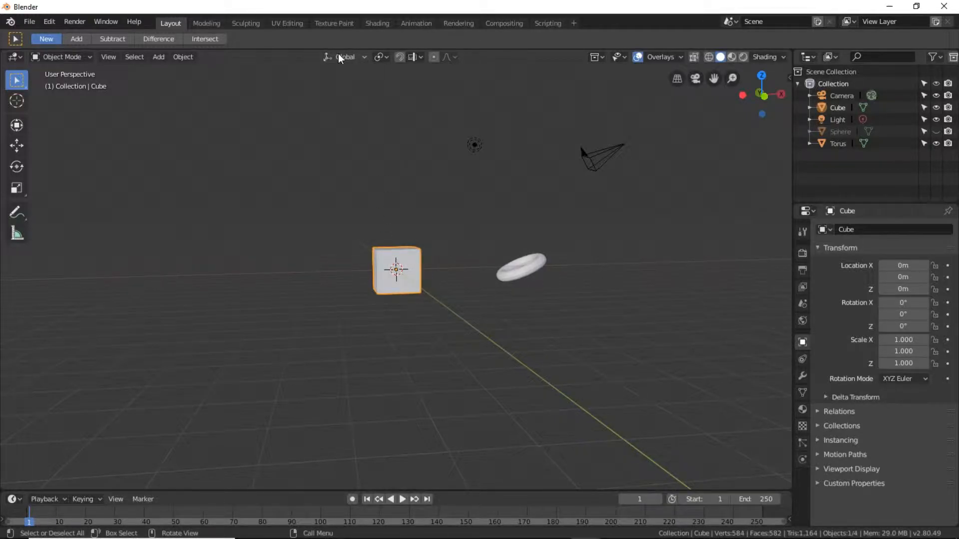
- Use the Move tool to shift the cube to about X 0.055 m, Y -0.209 m, Z 0.236 m
left_click(363, 55)
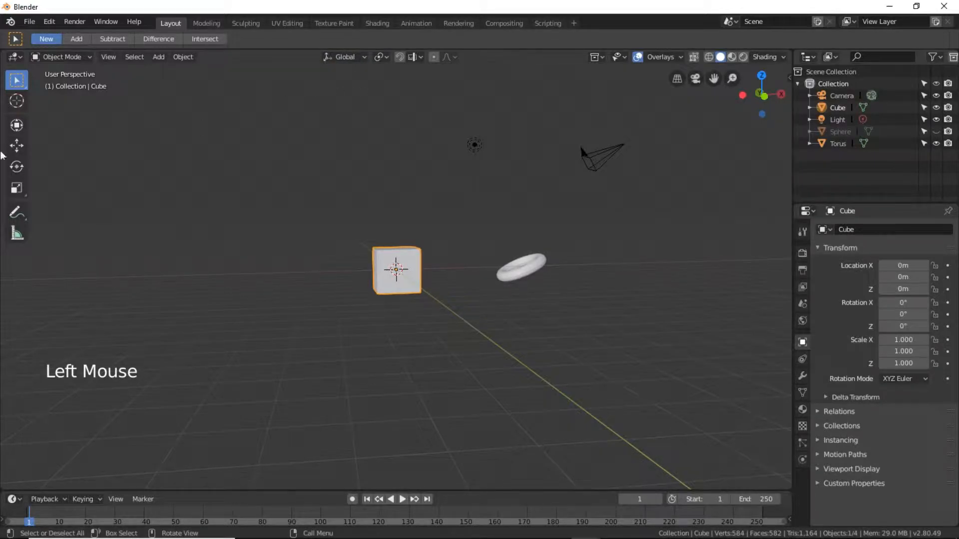
left_click(17, 146)
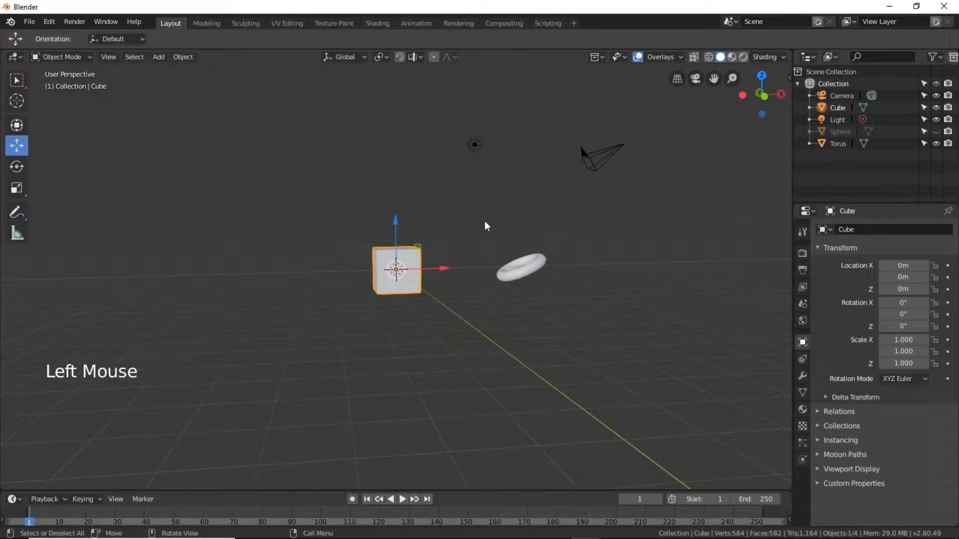
middle_click_drag(472, 307, 418, 320)
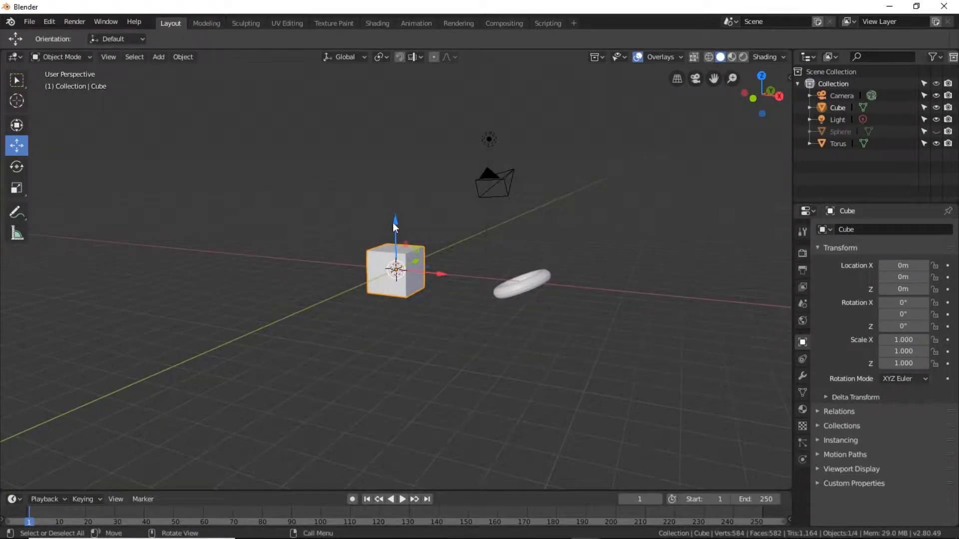
mouse_move(396, 224)
left_mouse_down()
mouse_move(394, 135)
mouse_move(392, 287)
mouse_move(388, 150)
mouse_move(388, 246)
mouse_move(388, 218)
left_mouse_up()
left_click_drag(417, 253, 439, 285)
mouse_move(400, 342)
middle_mouse_down()
mouse_move(397, 363)
mouse_move(417, 349)
middle_mouse_up()
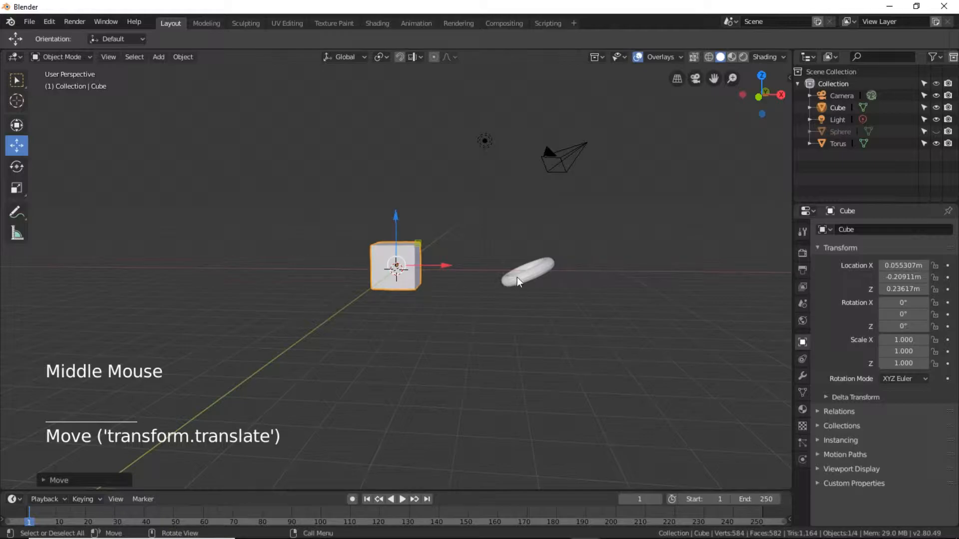
- Move the torus along the global Z and X axes to about X 6.93 m, Z -0.138 m
left_click(518, 278)
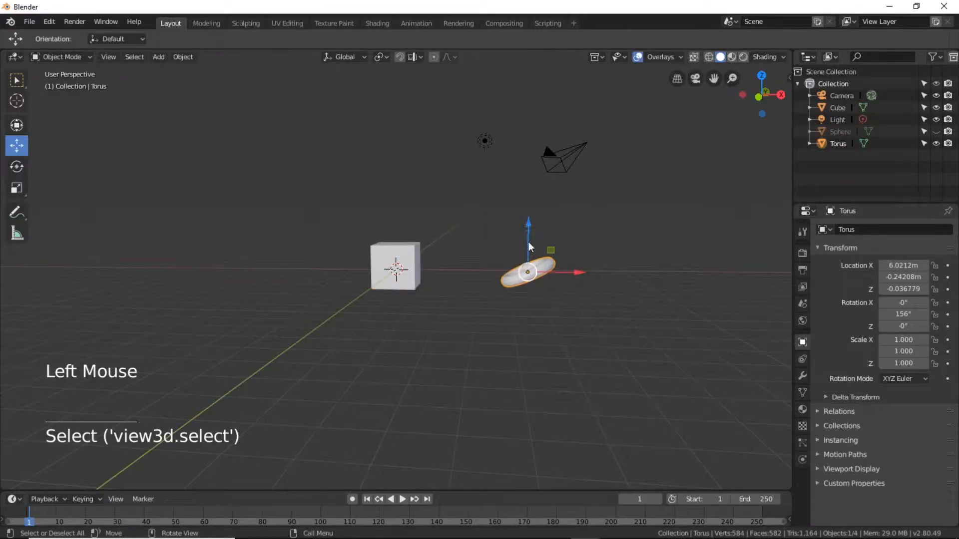
mouse_move(526, 227)
left_mouse_down()
mouse_move(535, 165)
mouse_move(538, 315)
mouse_move(538, 180)
mouse_move(539, 228)
left_mouse_up()
left_click_drag(574, 271, 598, 283)
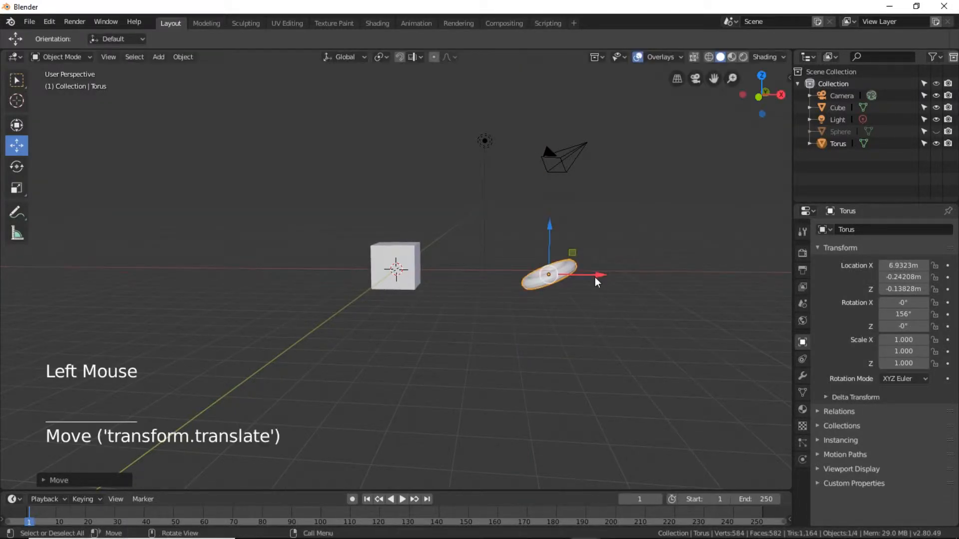
- Set the transform orientation to Local and move the torus along its local axes to about X 6.90 m, Z -0.02 m
left_click(352, 60)
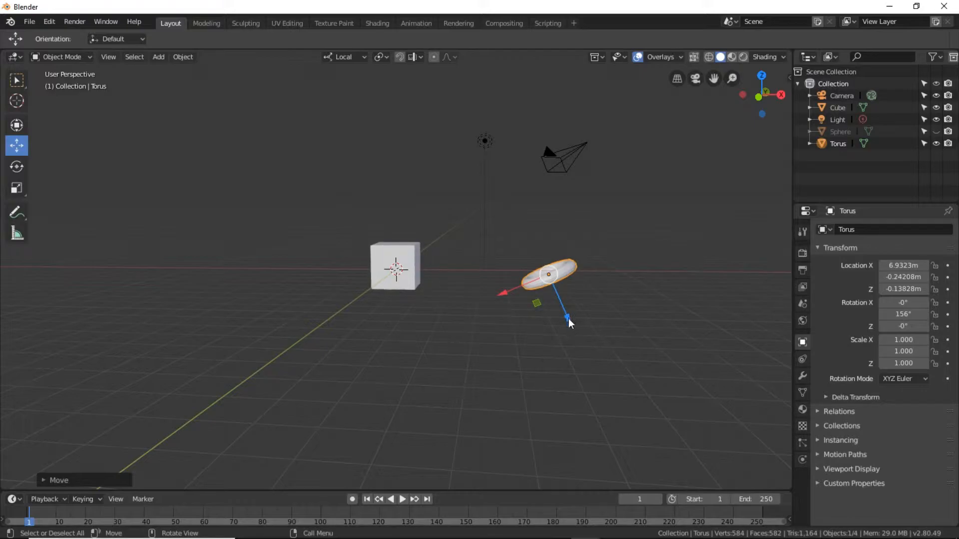
mouse_move(569, 321)
left_mouse_down()
mouse_move(587, 374)
mouse_move(545, 291)
mouse_move(554, 320)
left_mouse_up()
mouse_move(505, 295)
left_mouse_down()
mouse_move(385, 342)
mouse_move(585, 263)
mouse_move(511, 307)
left_mouse_up()
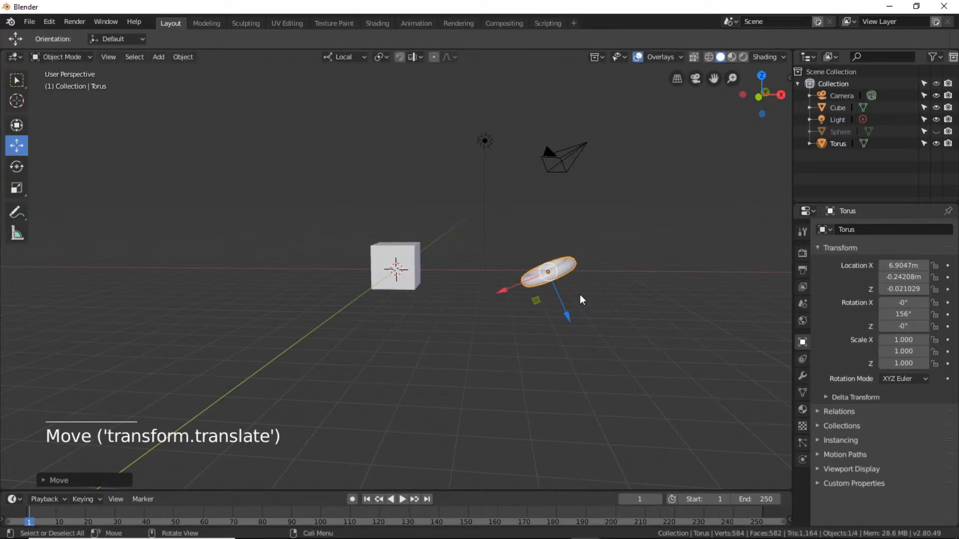
- Scale the torus along its local Z axis to about 2.606
key("s")
key("z")
key("z")
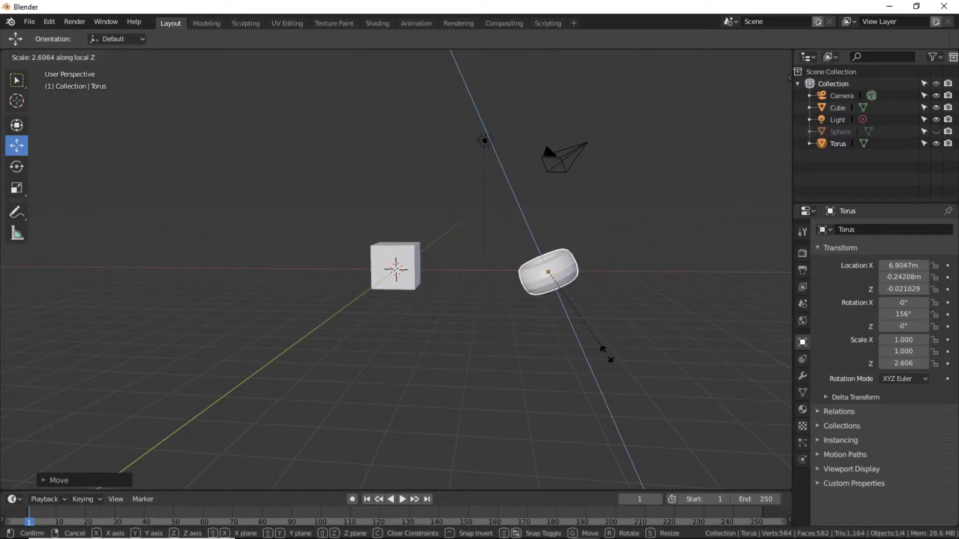
left_click(609, 350)
- Rotate the torus about -104° around its local X axis
key("r")
key("x")
key("x")
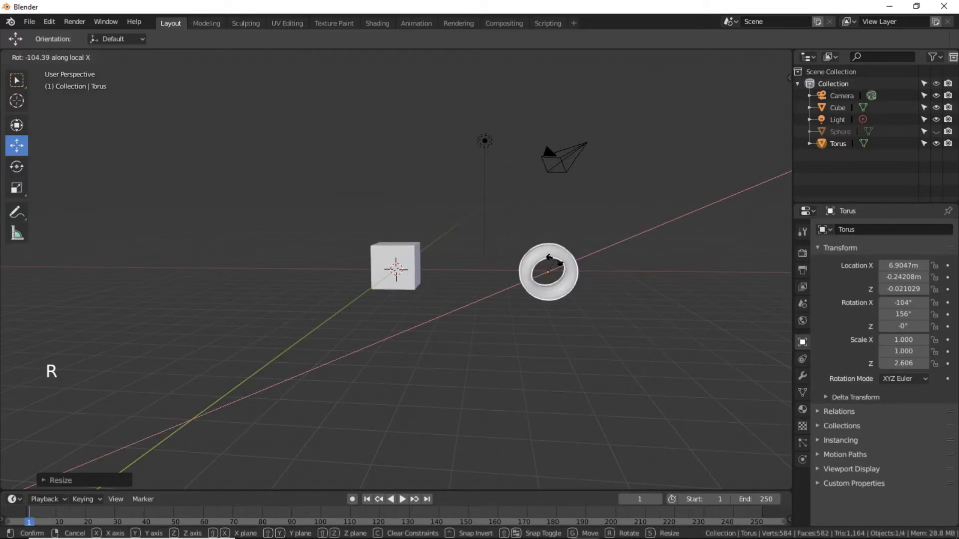
left_click(555, 260)
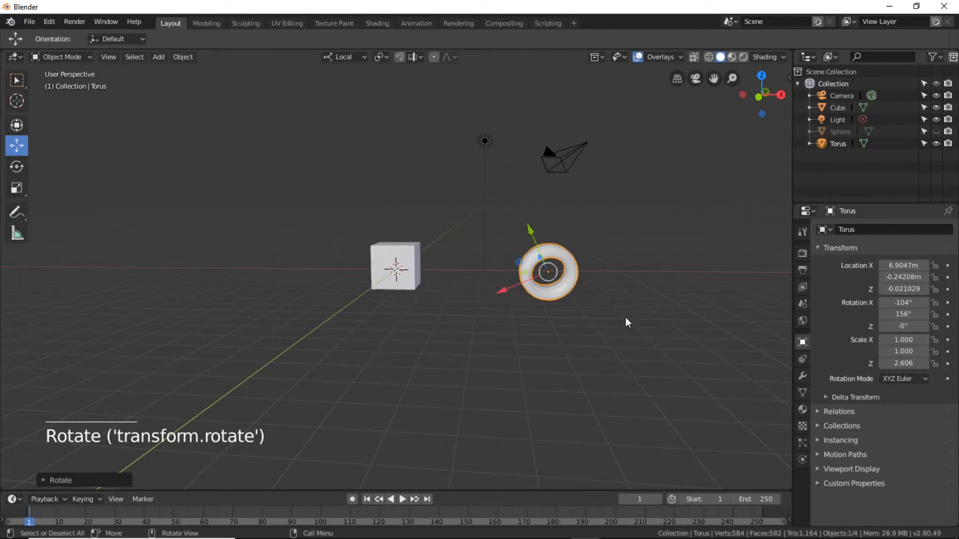